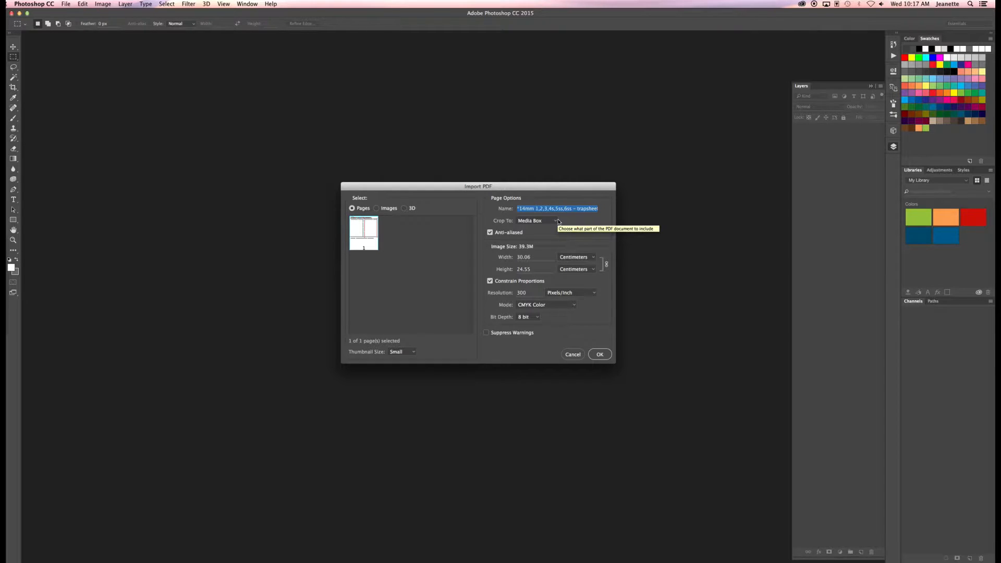
- Import the template PDF page cropped to the Media Box, at 300 pixels/inch in CMYK Color
click(555, 221)
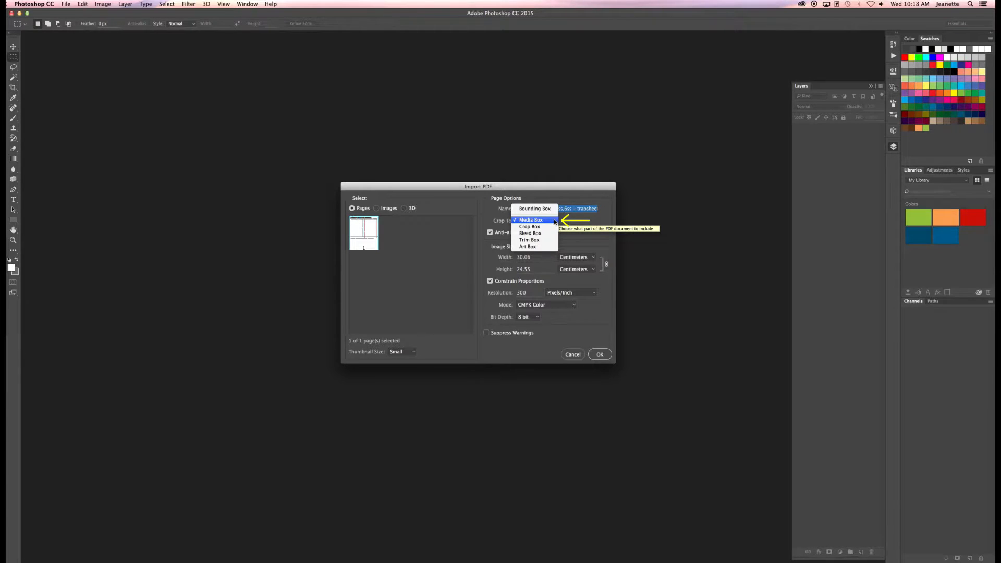
click(555, 222)
double_click(522, 293)
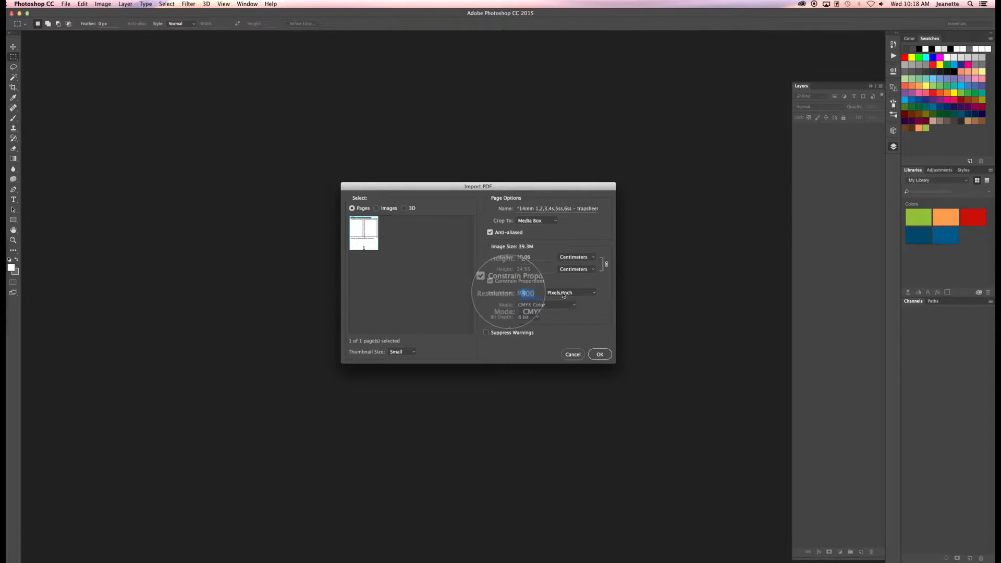
click(594, 293)
click(593, 293)
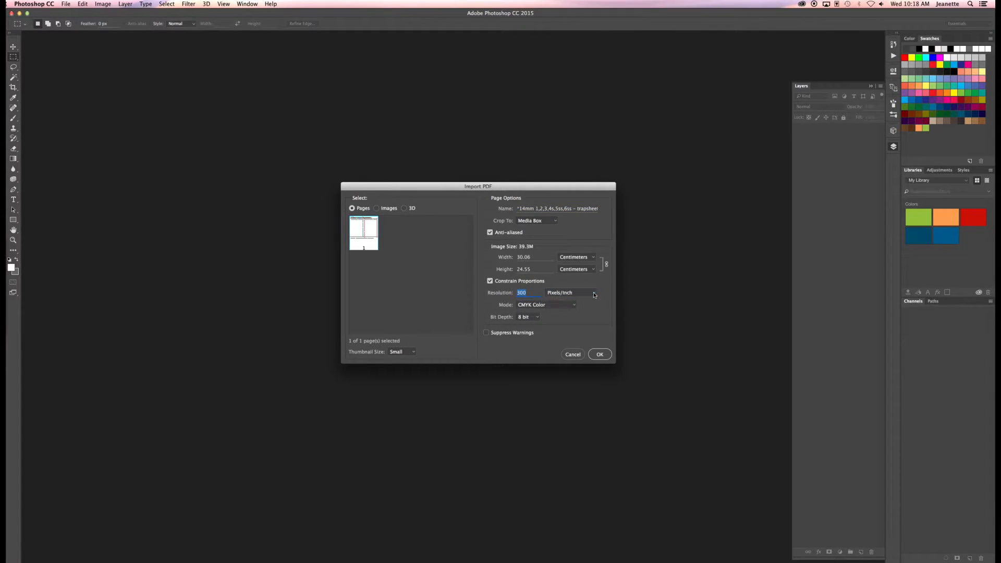
click(600, 354)
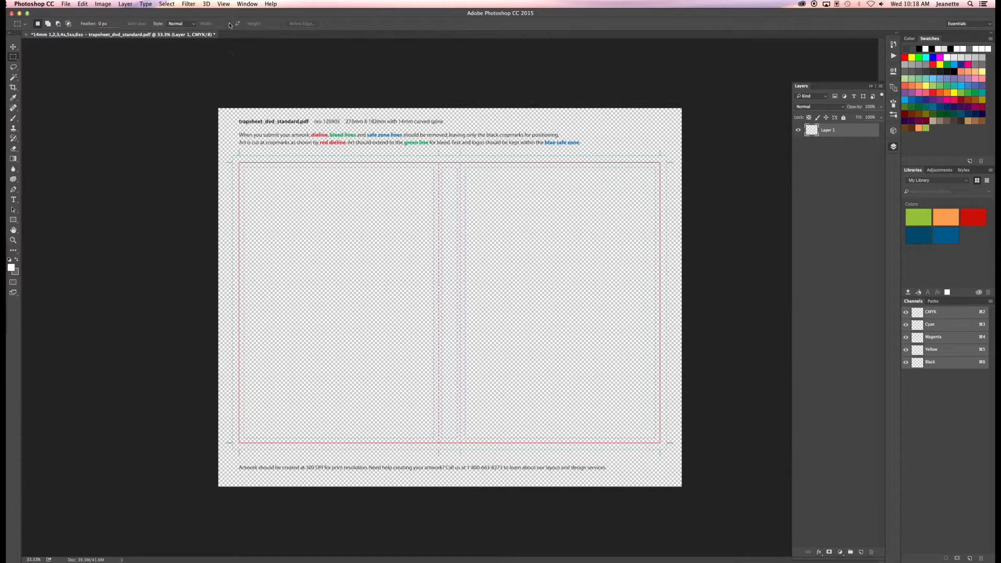
- Rename the imported layer "template" and lock it completely
click(247, 4)
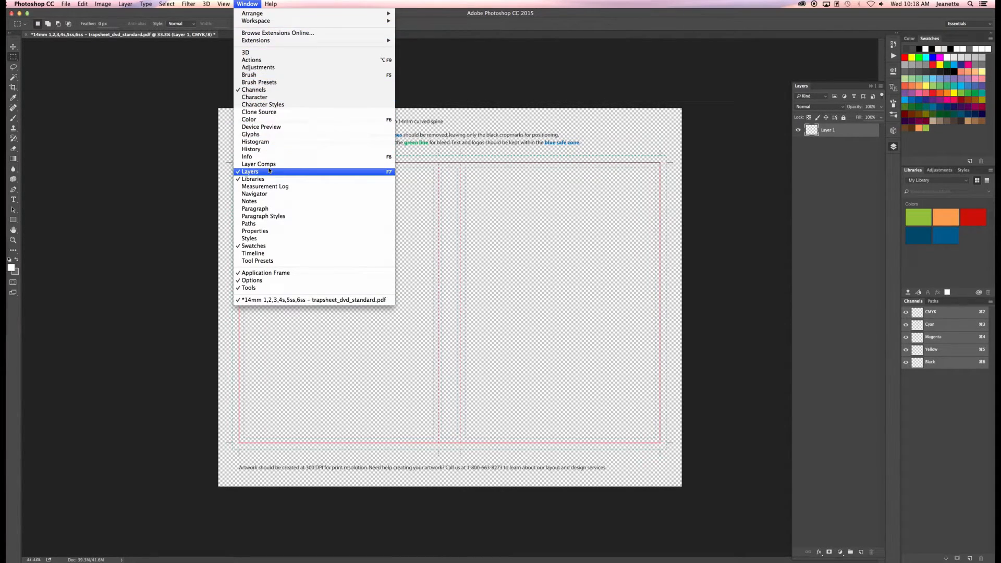
click(822, 160)
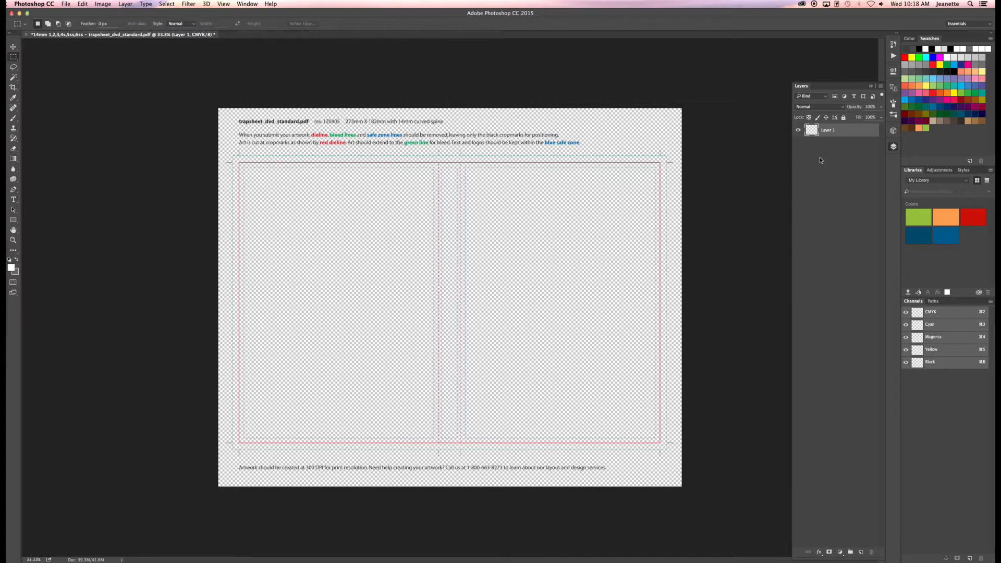
double_click(828, 130)
text(template)
key(Return)
click(844, 118)
- Create a new layer named "page" above the template layer
click(881, 87)
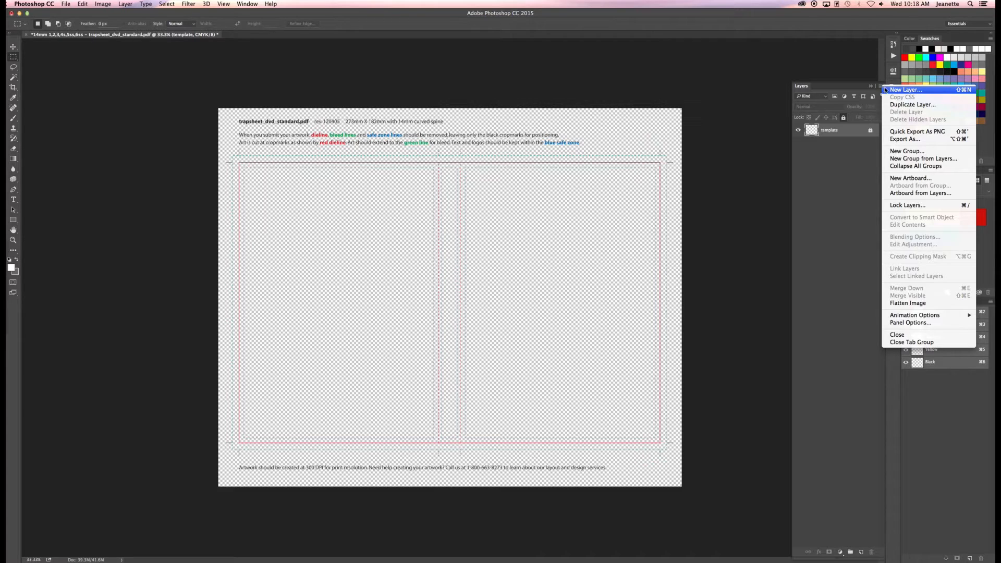
click(905, 90)
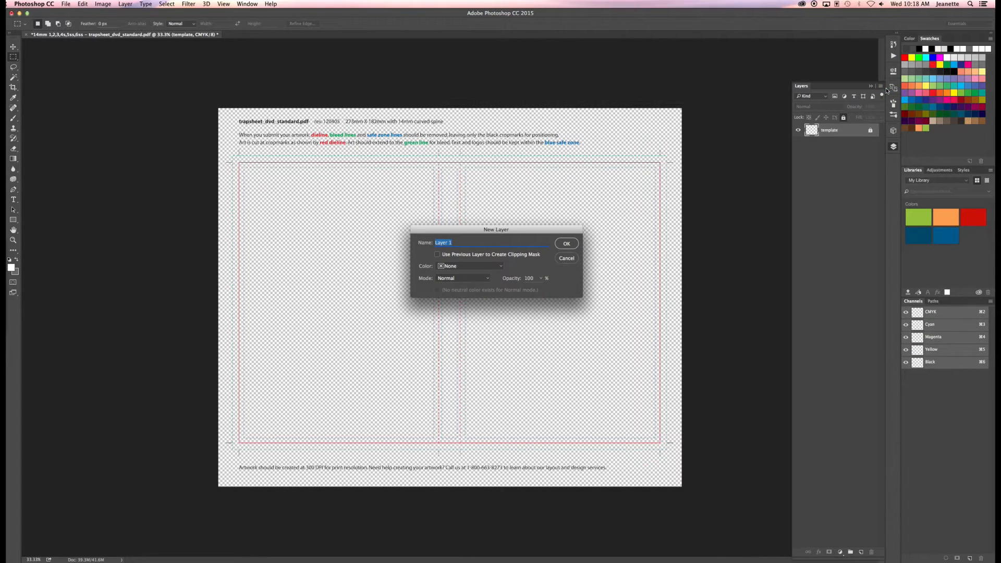
text(page)
key(Return)
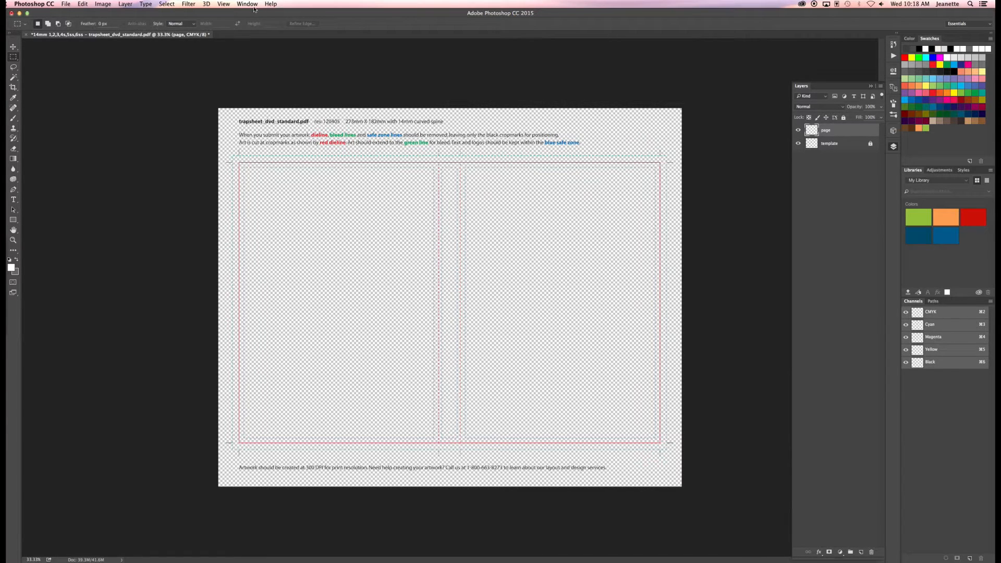
- Fill the page layer with white at 100% opacity in Normal mode and move it beneath the template layer
click(83, 4)
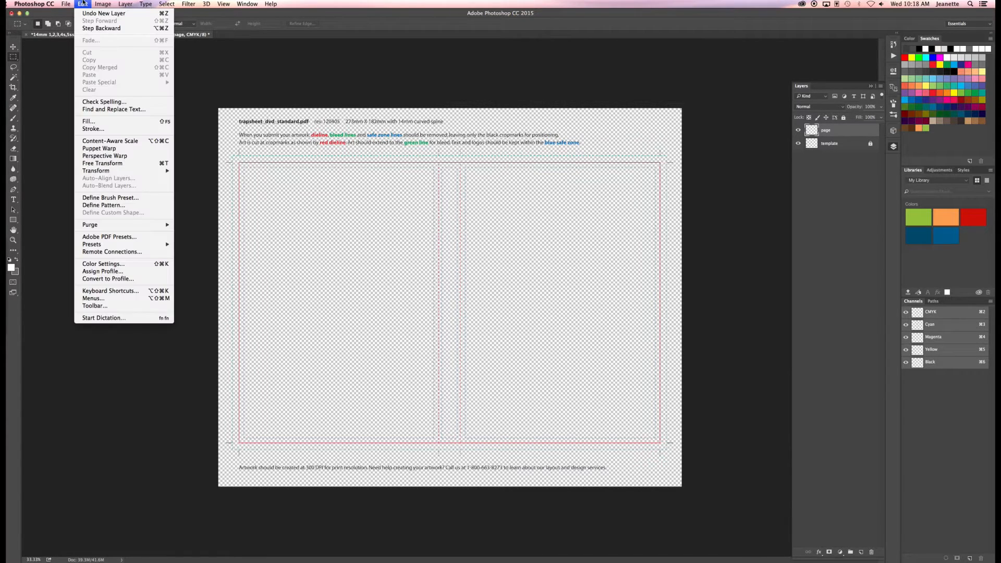
click(97, 121)
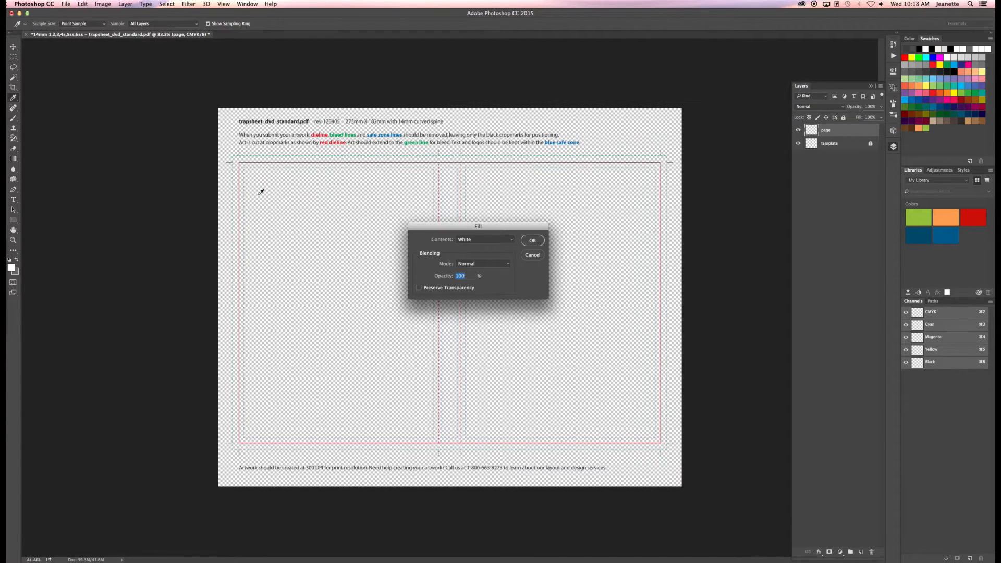
click(508, 240)
click(509, 241)
click(531, 241)
drag(832, 144, 838, 145)
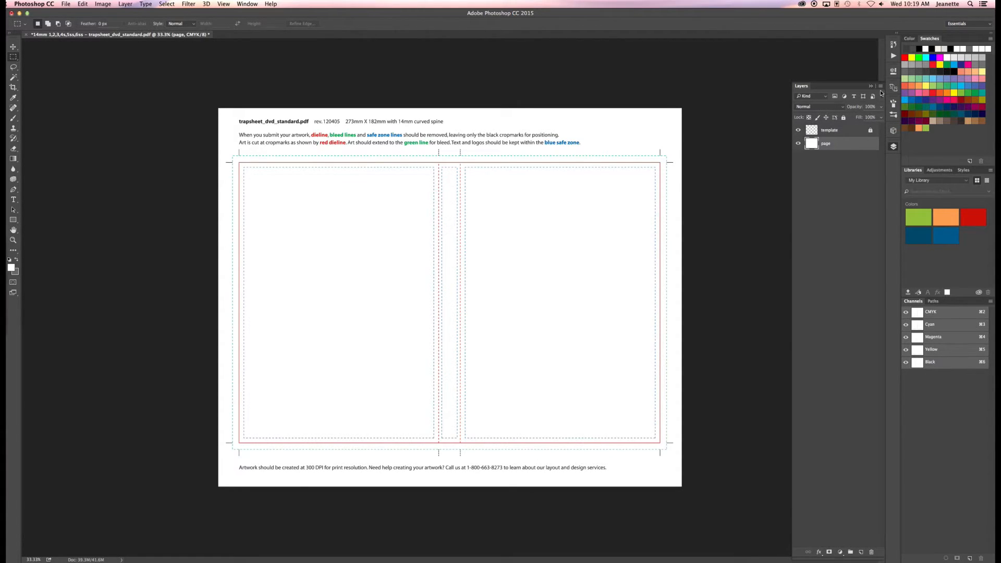
- Add a new layer named "artwork" between the template and page layers
click(880, 89)
click(900, 93)
text(artwork)
key(Return)
- Place Trapsheet DVD.pdf as an embedded object cropped to its Bounding Box and align it with the template's bleed lines
click(65, 4)
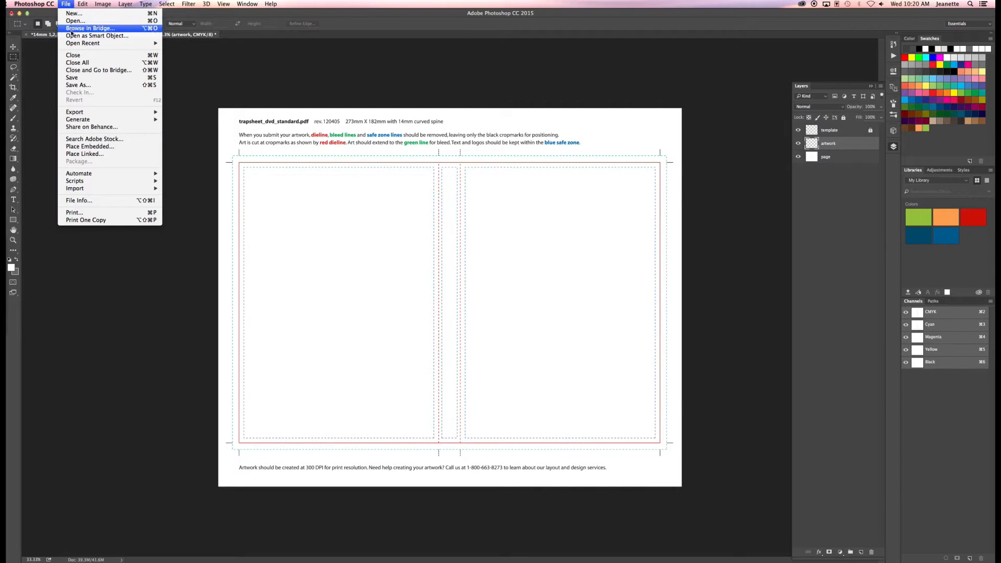
click(90, 147)
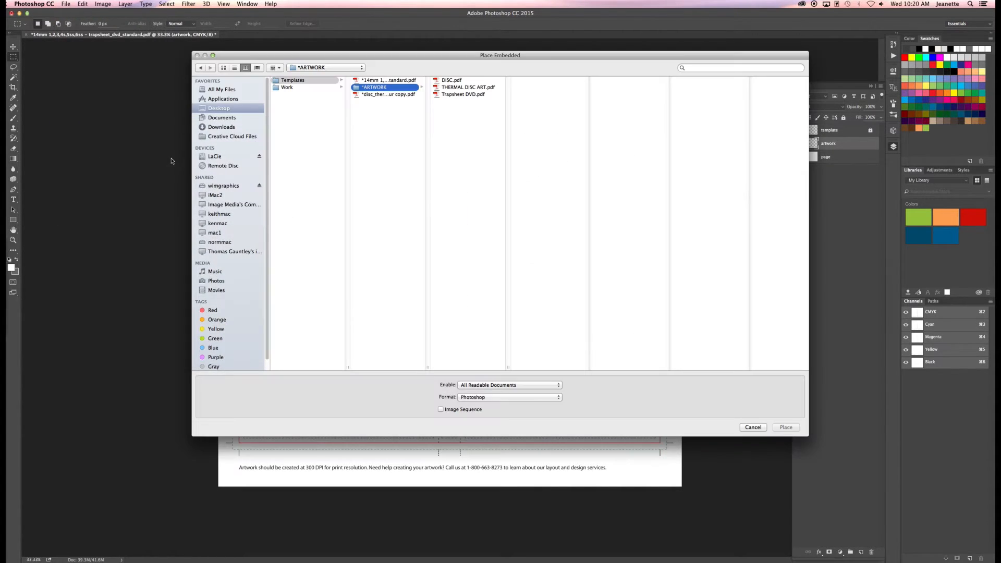
click(442, 95)
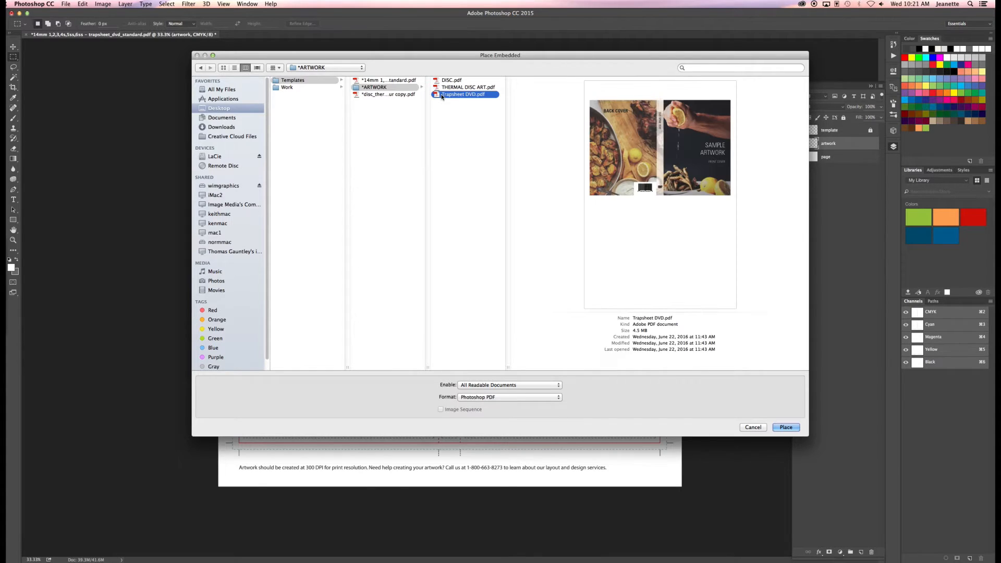
click(786, 427)
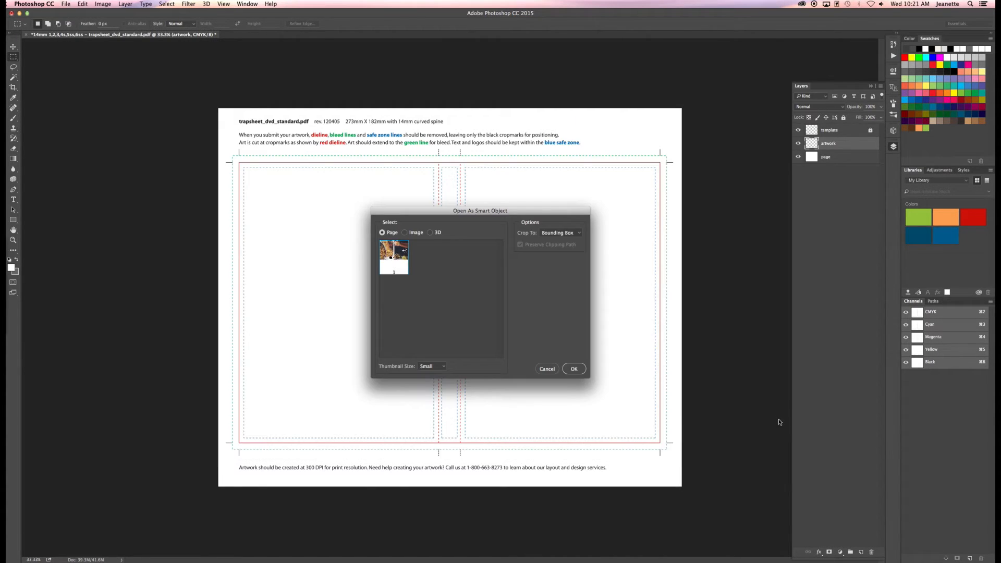
click(576, 368)
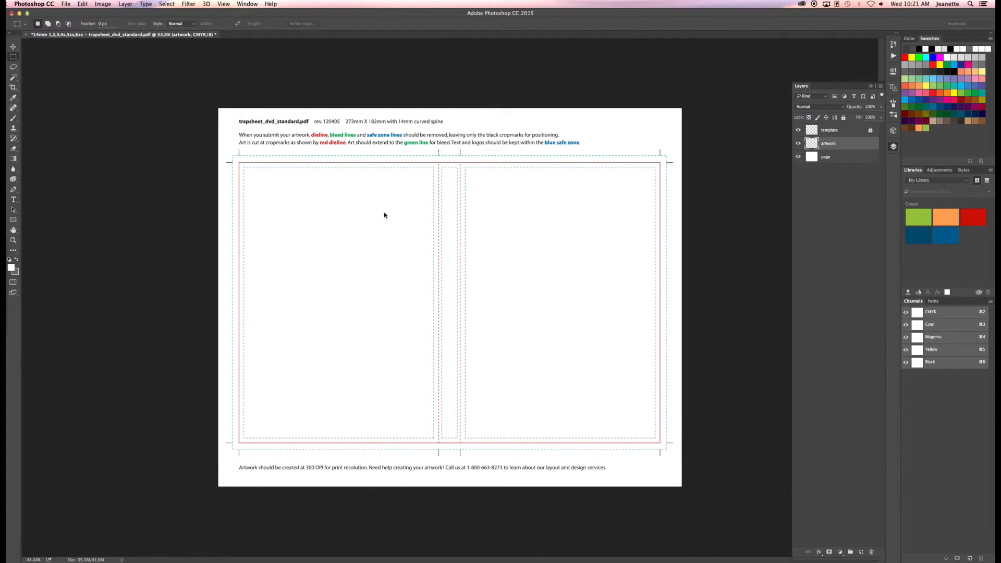
drag(332, 198, 335, 205)
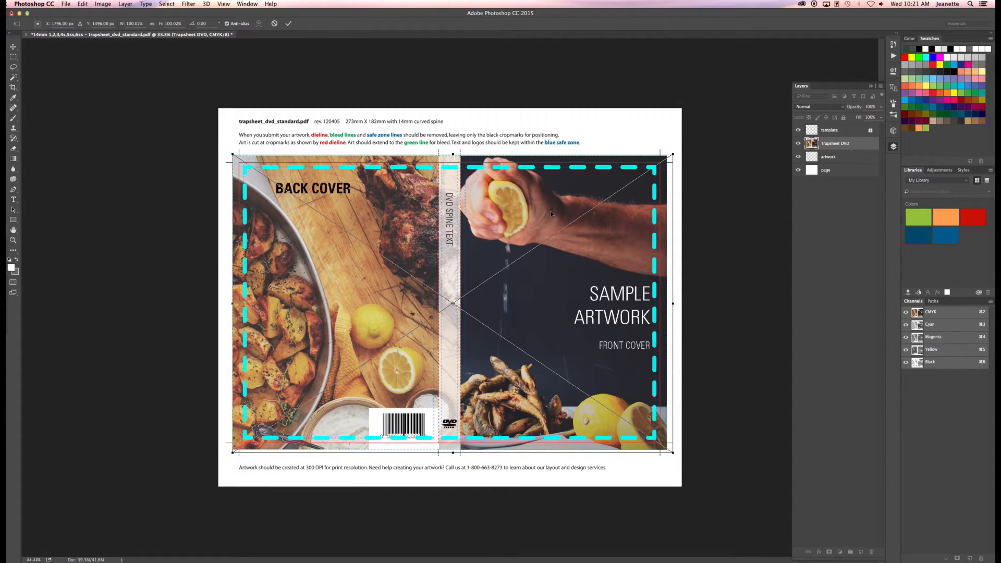
click(288, 24)
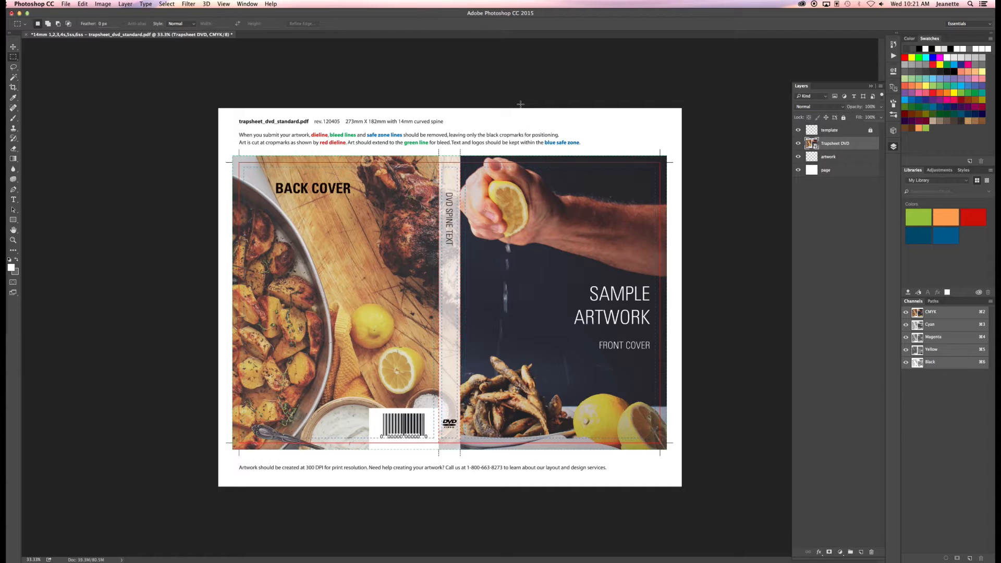
- Save the layered document as file.psd in Photoshop format in the *ARTWORK folder, with Maximize Compatibility on
click(65, 3)
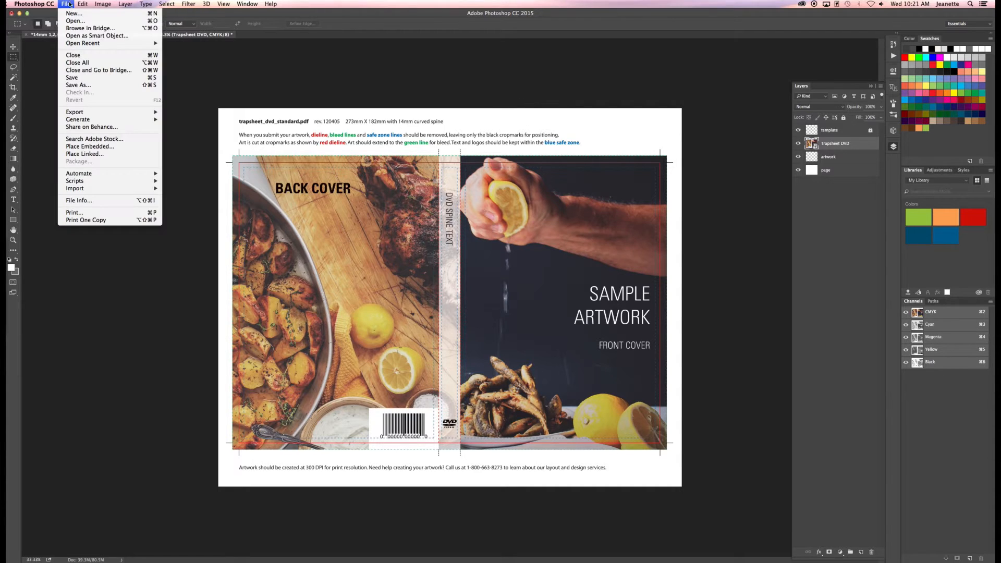
click(92, 85)
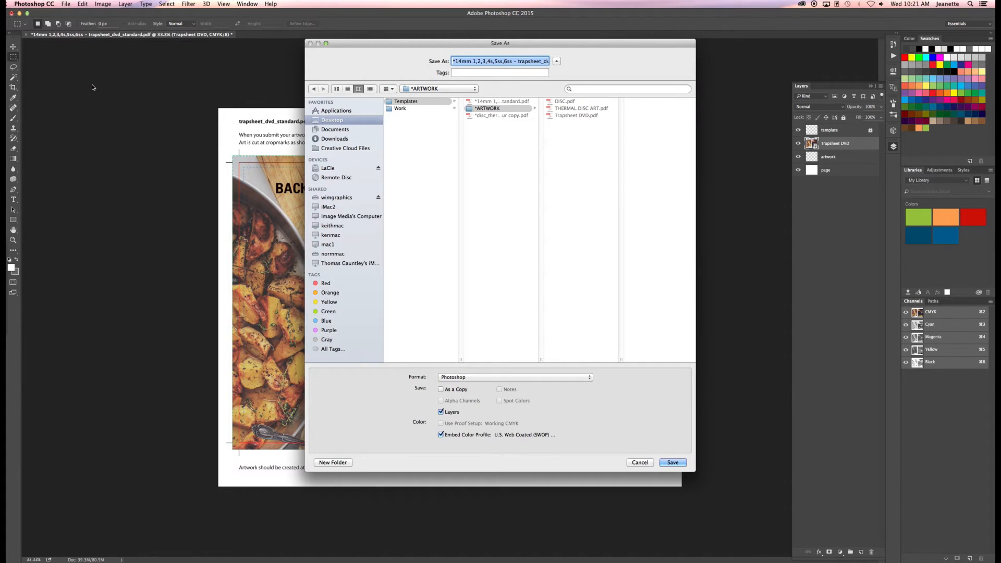
text(file.psd)
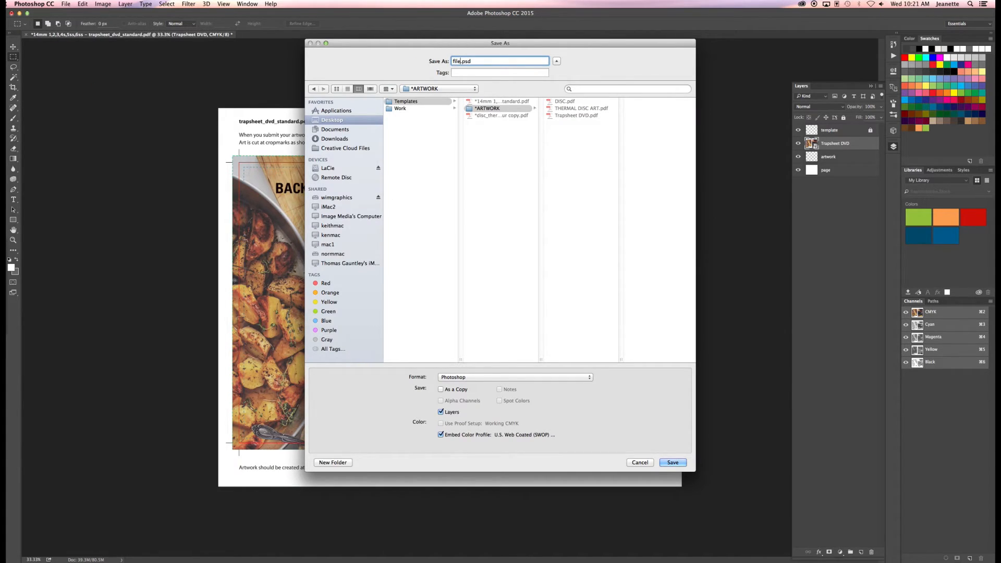
click(670, 461)
click(586, 231)
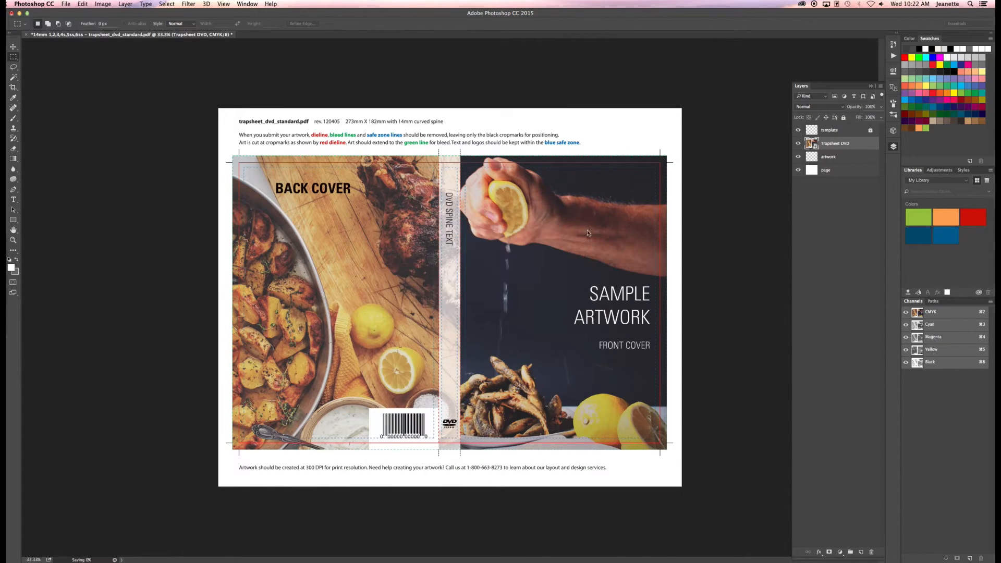
- Save a second version of the document as "file copy.psd" in Photoshop format with Maximize Compatibility on
click(66, 4)
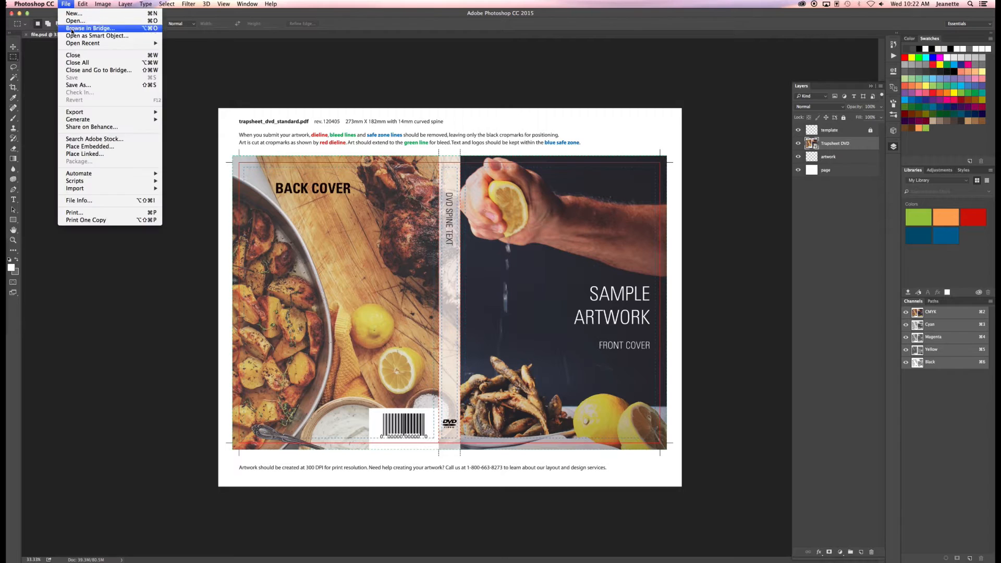
click(76, 85)
click(460, 61)
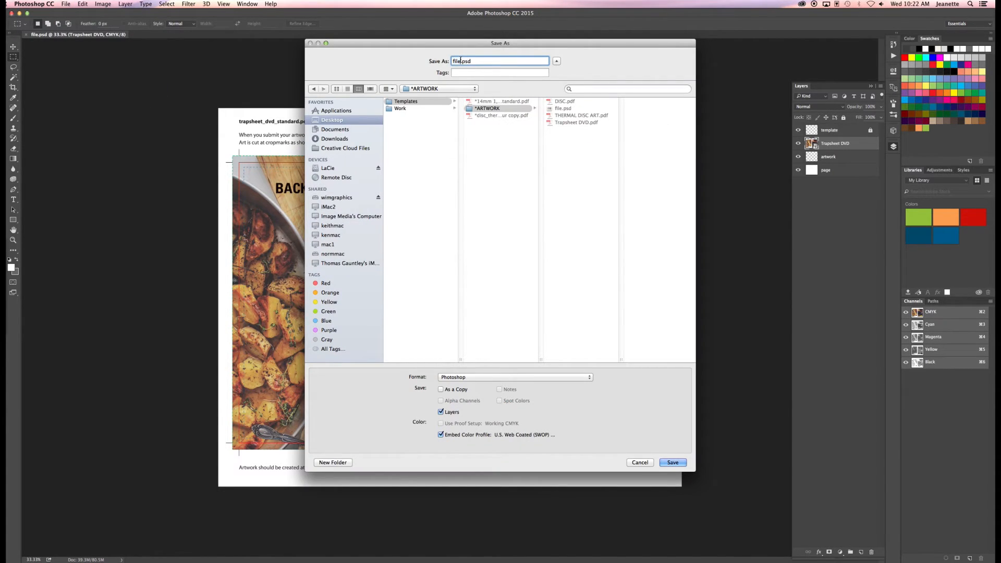
text(copy)
click(672, 462)
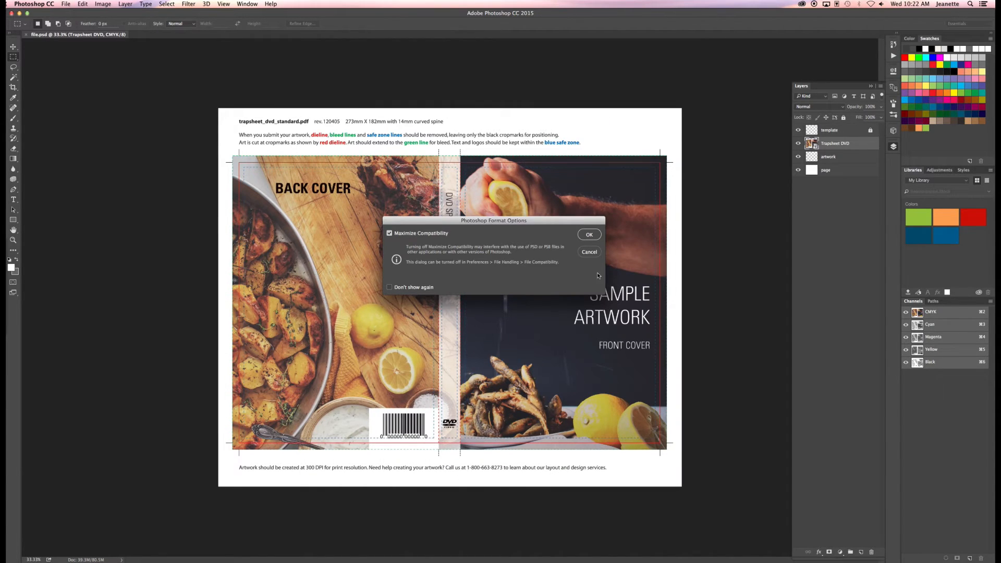
click(589, 236)
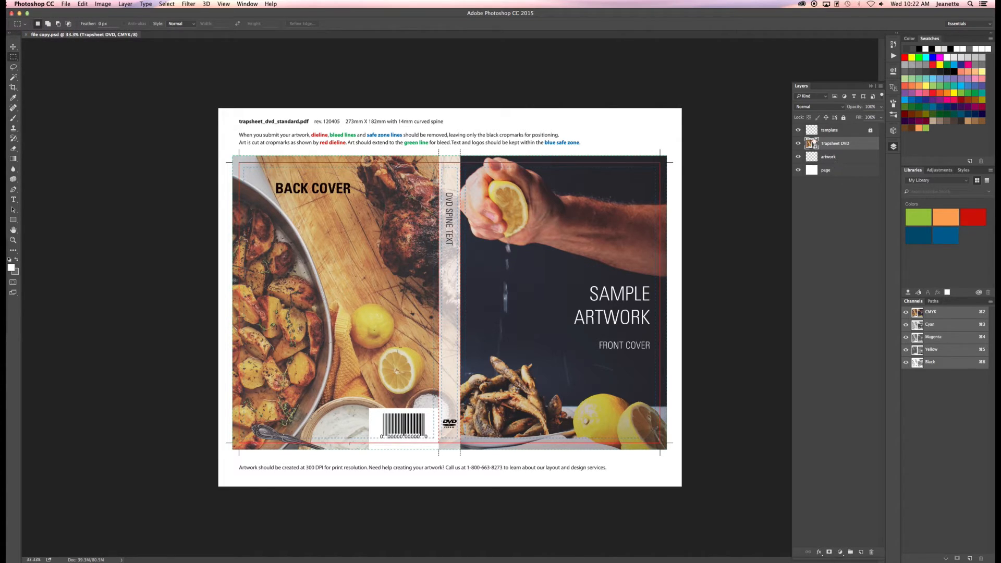
- Hide the template layer and flatten the image, discarding the hidden layer
click(798, 130)
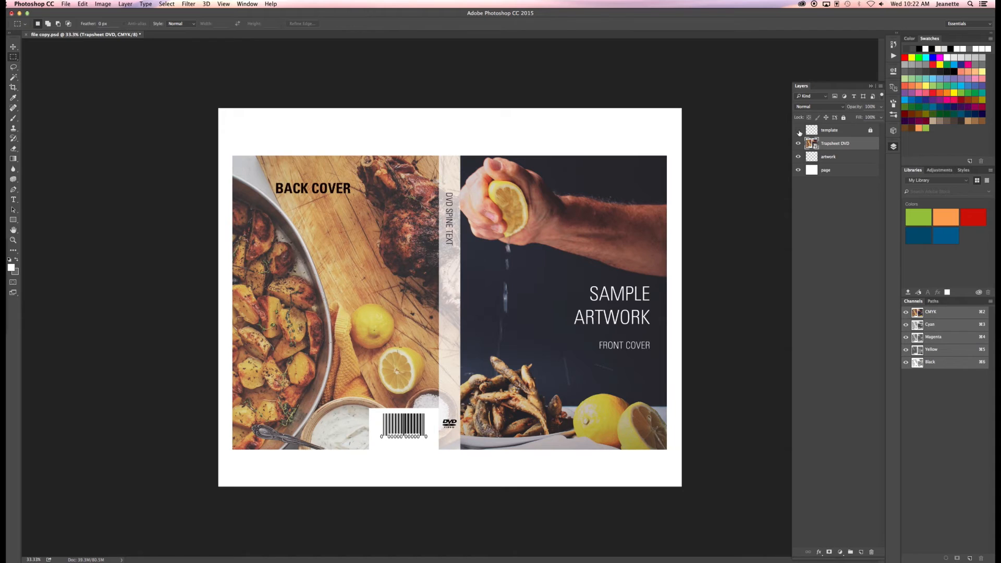
click(881, 86)
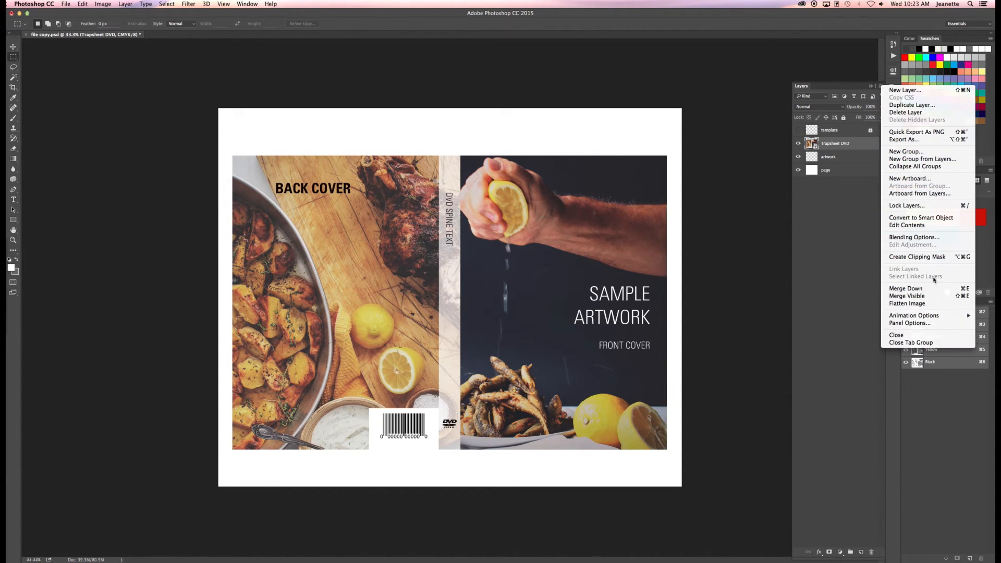
click(937, 303)
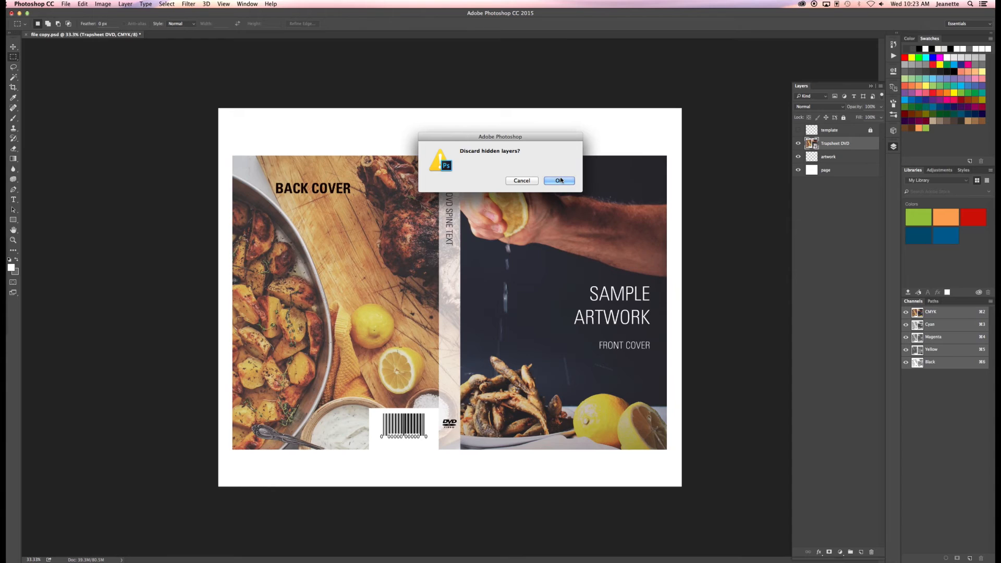
click(560, 180)
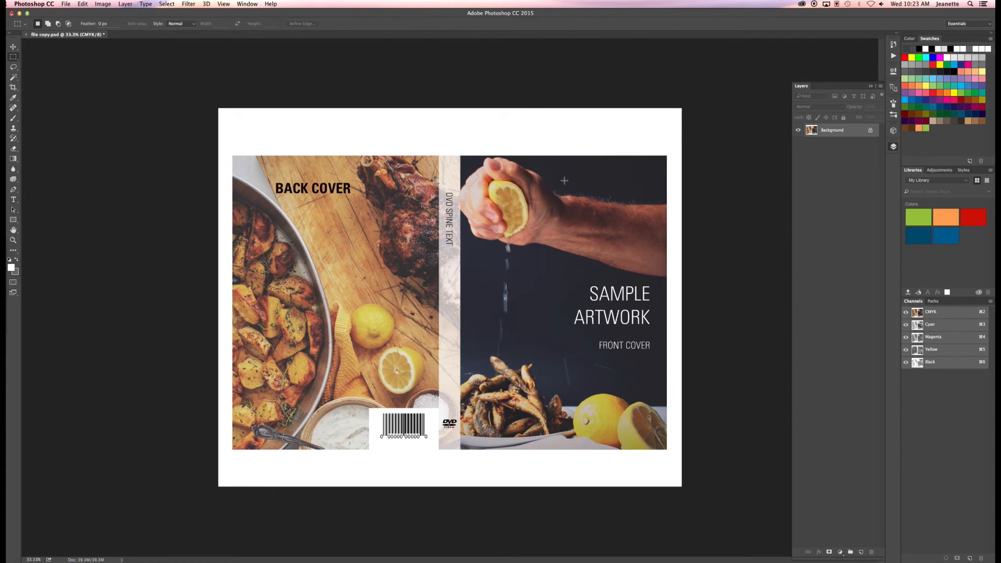
- Save the flattened image as a TIFF named "finished artwork" with no image compression, interleaved pixel order and IBM PC byte order
click(67, 4)
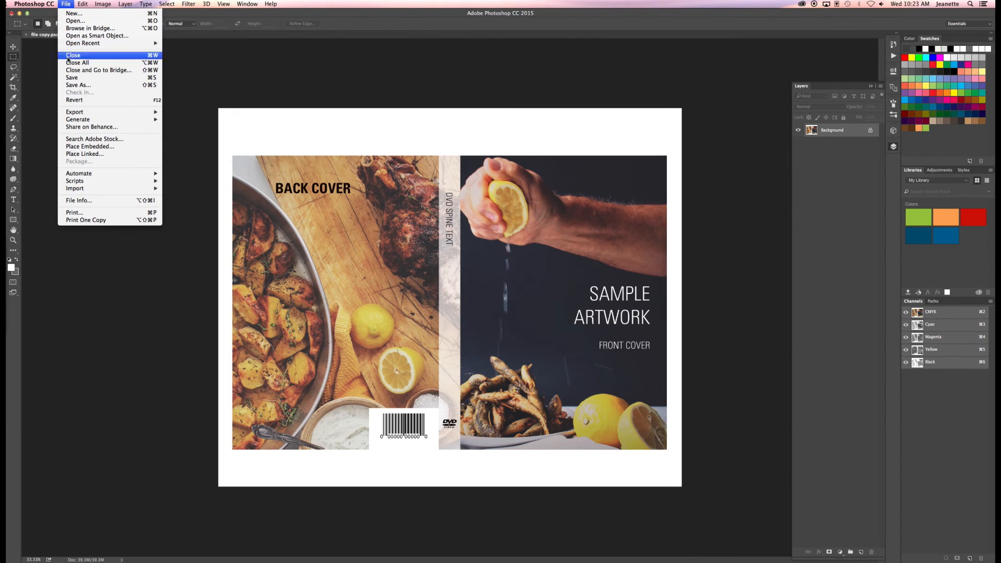
click(69, 85)
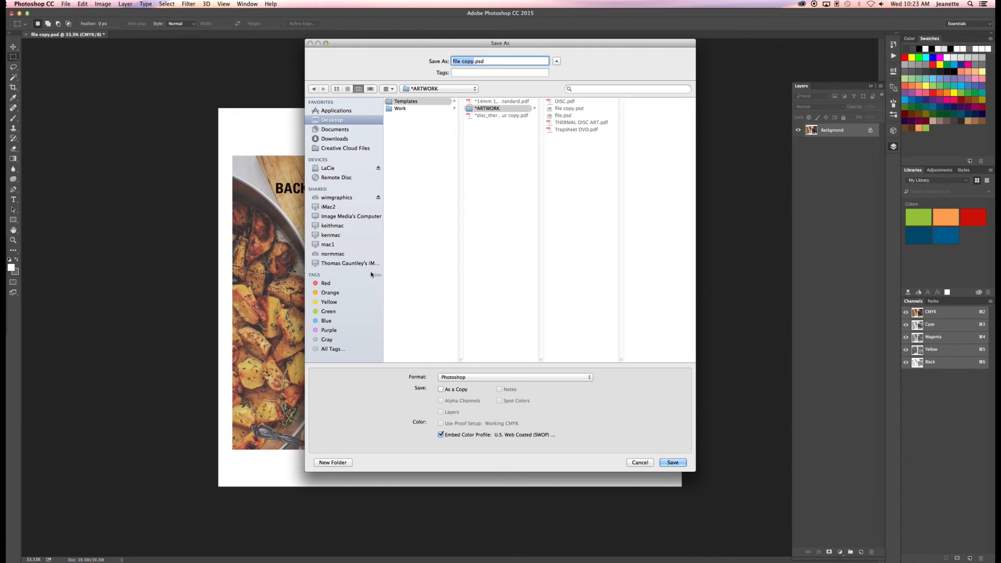
click(481, 378)
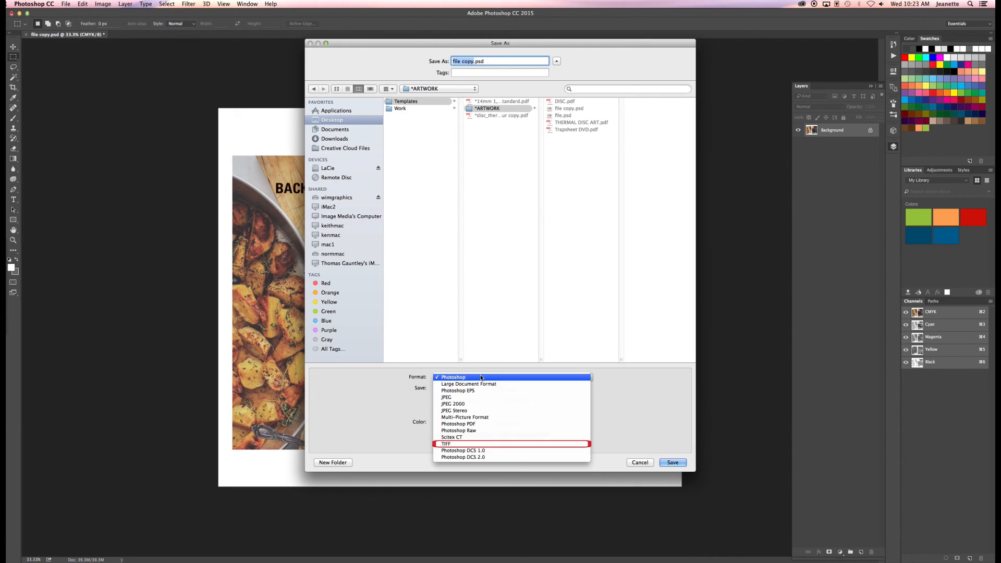
click(487, 444)
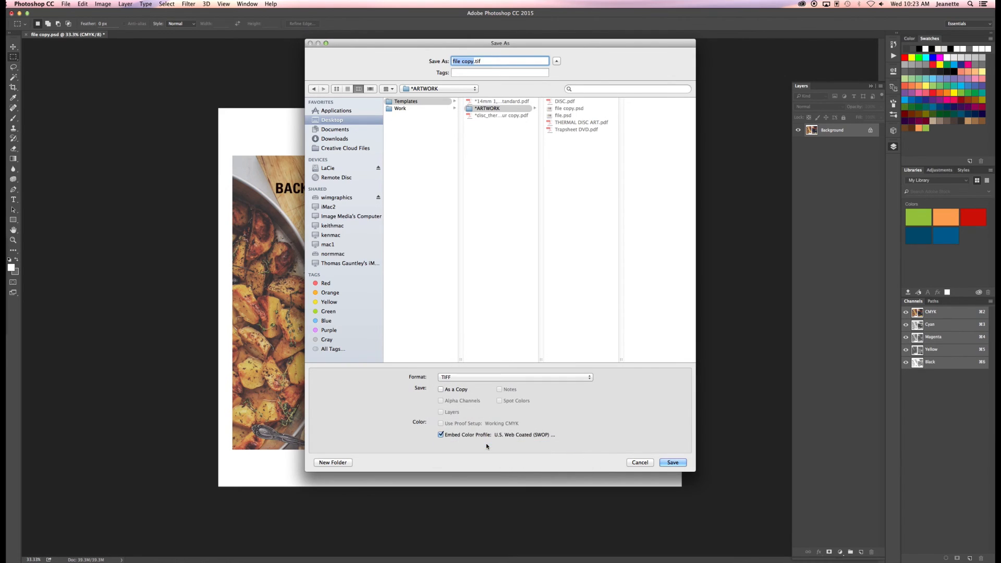
text(finished artwork)
click(672, 462)
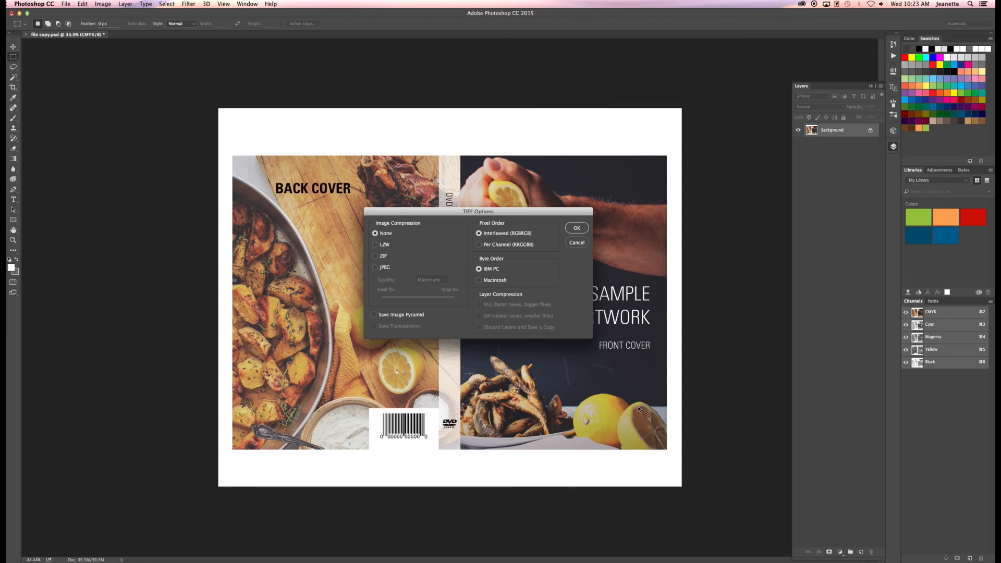
click(577, 227)
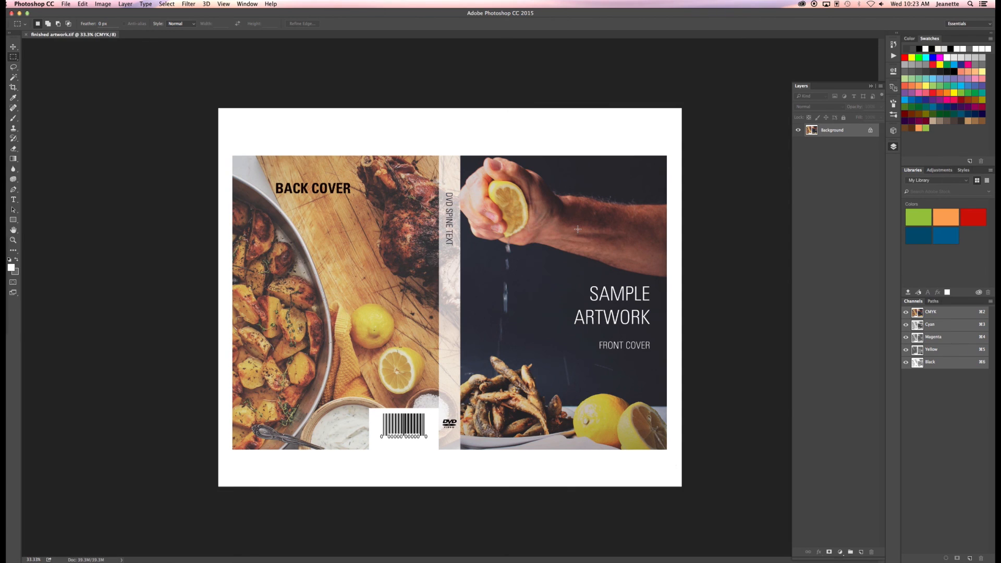